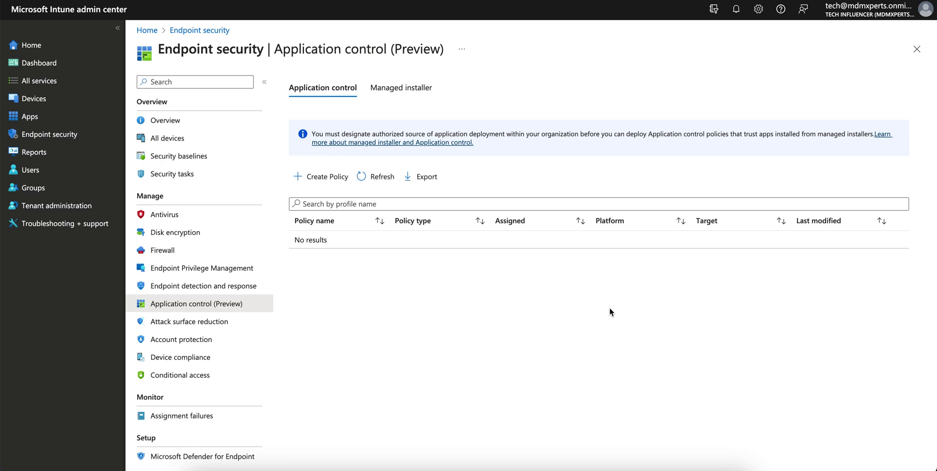
click(47, 101)
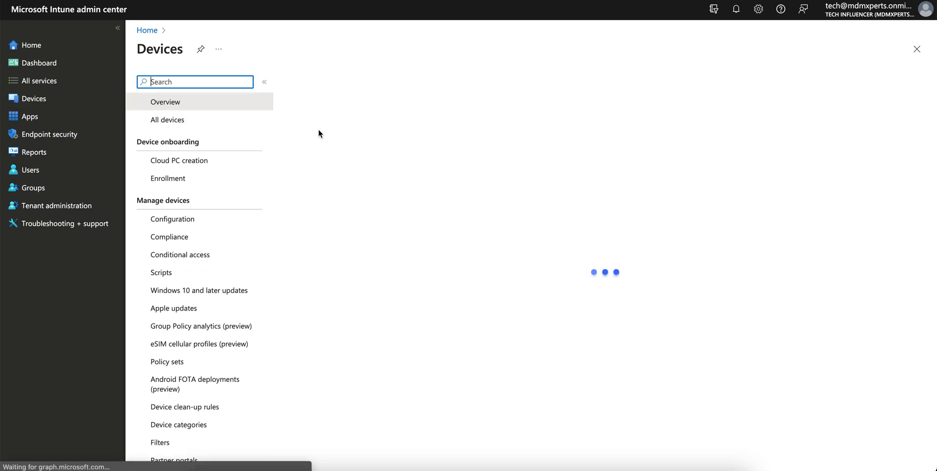
click(78, 134)
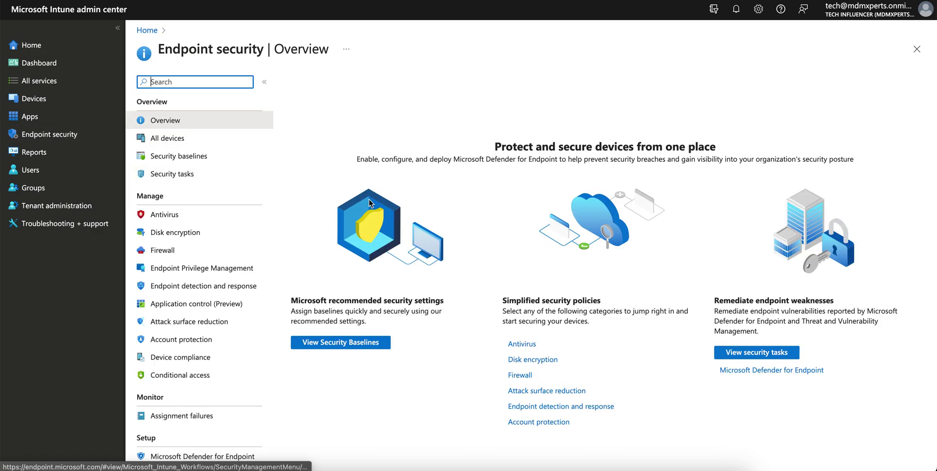
click(229, 304)
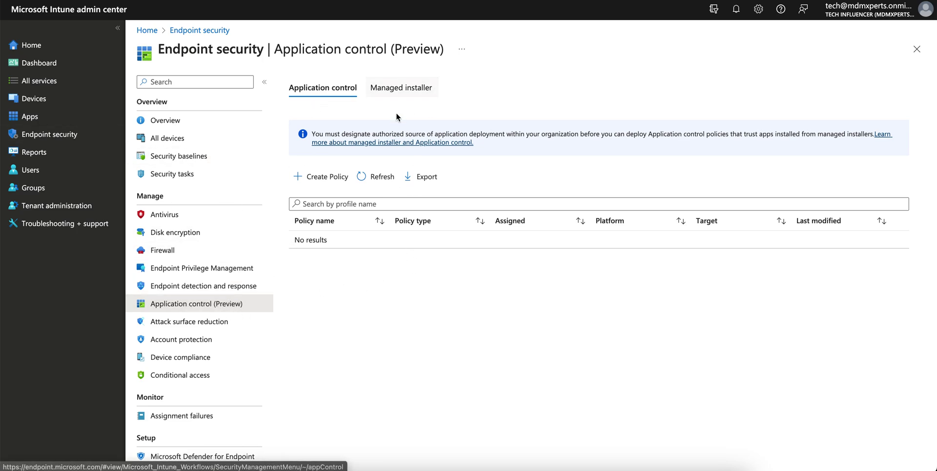
drag(324, 134, 482, 134)
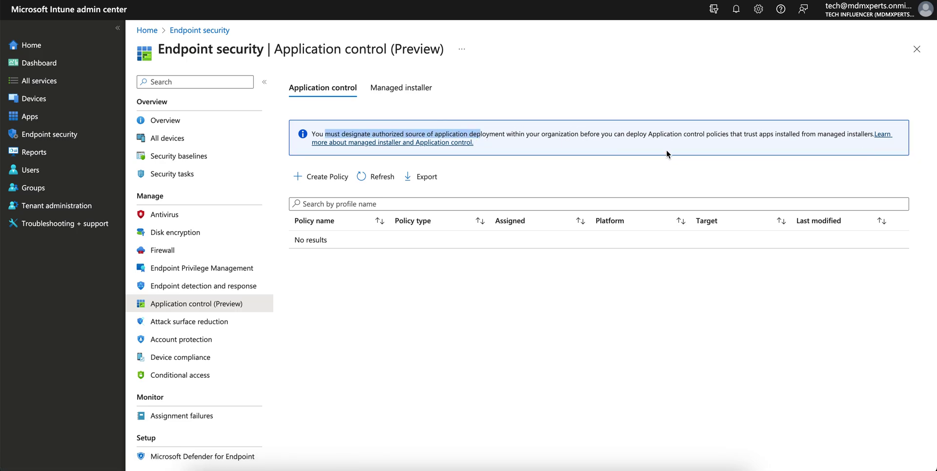
click(326, 177)
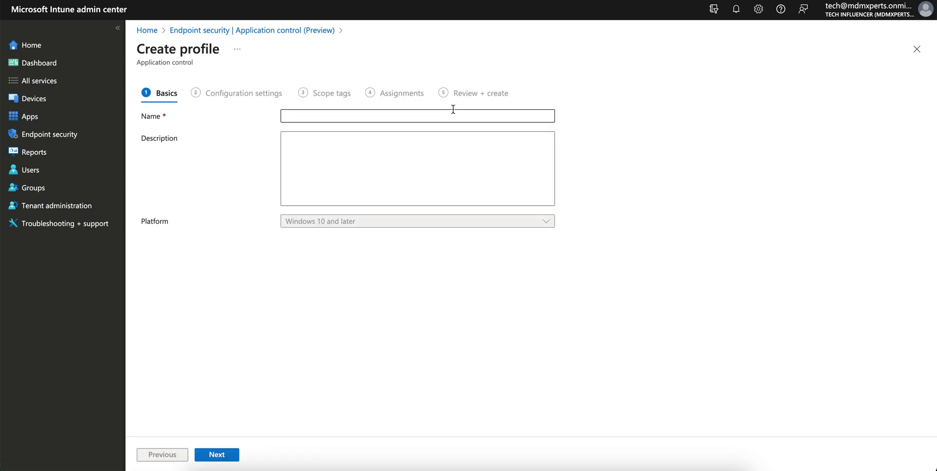
- Name the new Application control profile 'App Control' and continue
click(392, 113)
text(App Cont)
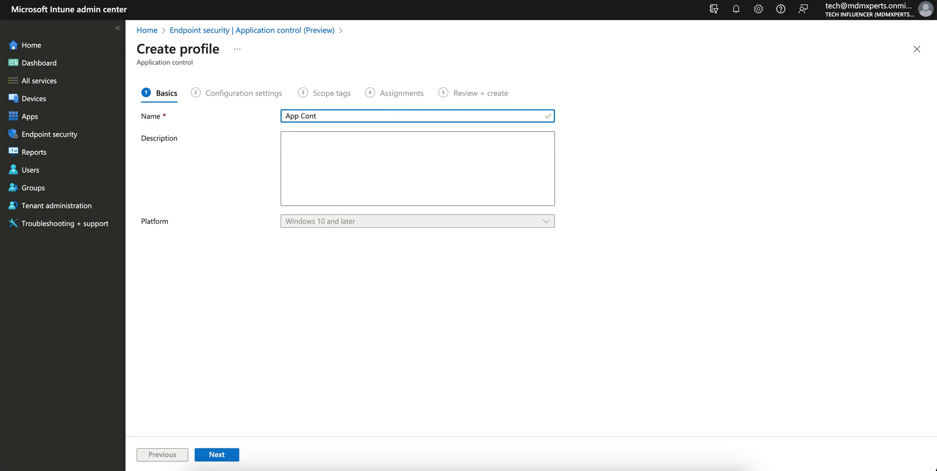
text(rol)
click(231, 454)
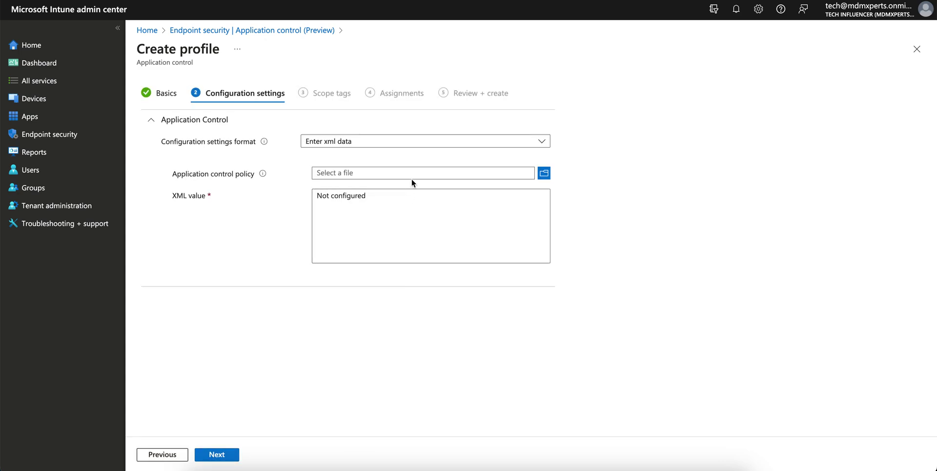
- Set the configuration settings format to Use built-in controls, after briefly trying XML upload
click(380, 142)
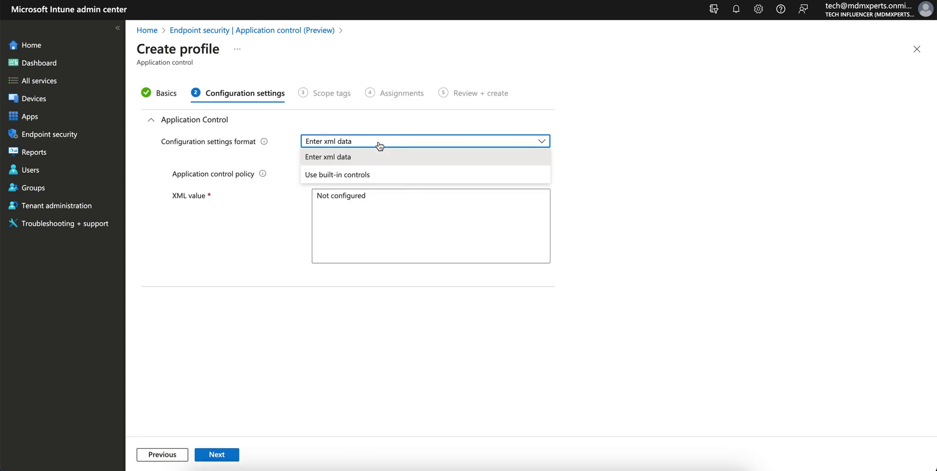
click(378, 176)
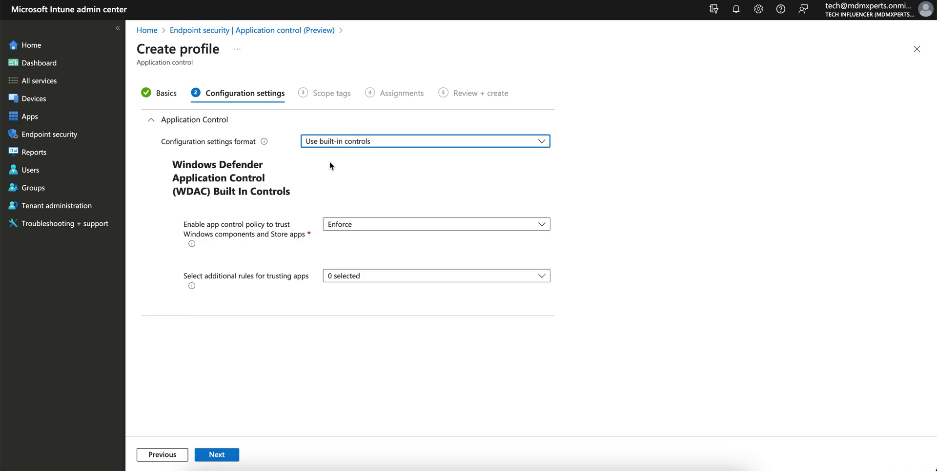
click(391, 142)
click(391, 160)
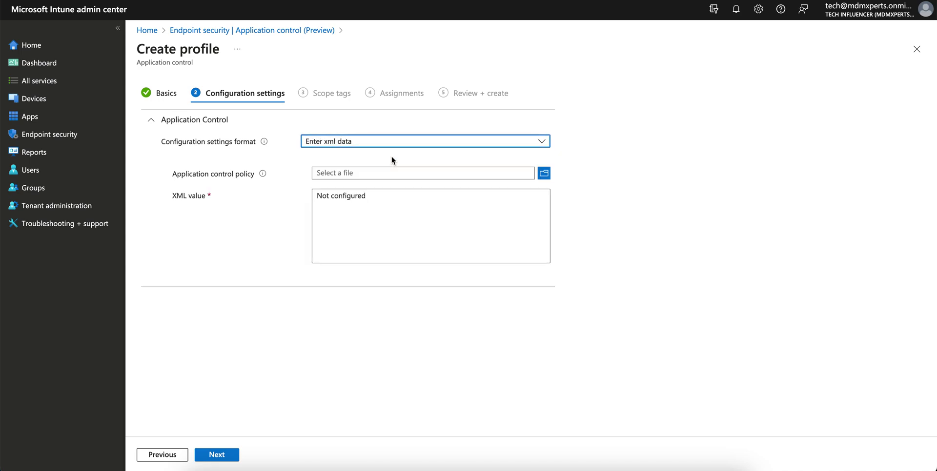
click(362, 174)
click(616, 323)
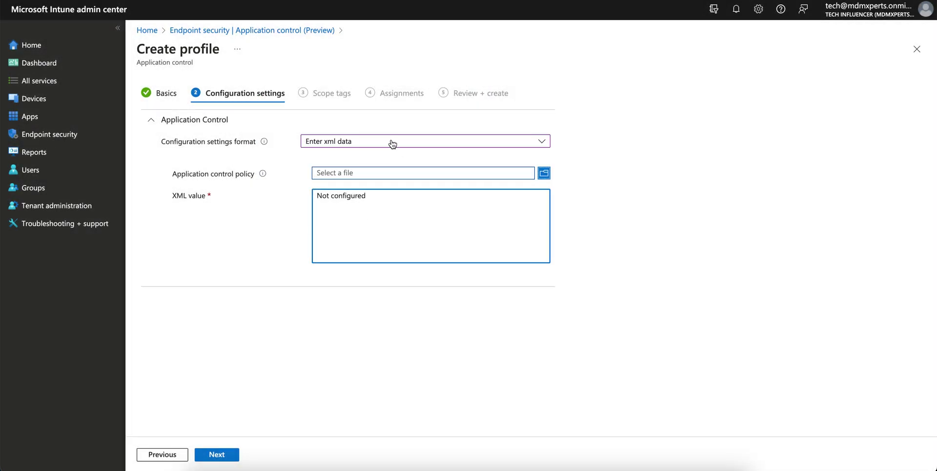
click(393, 144)
click(383, 173)
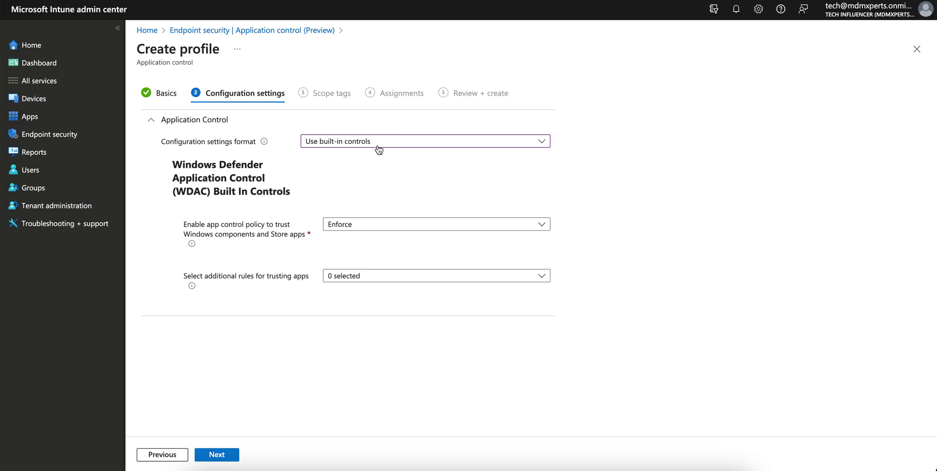
drag(181, 166, 303, 198)
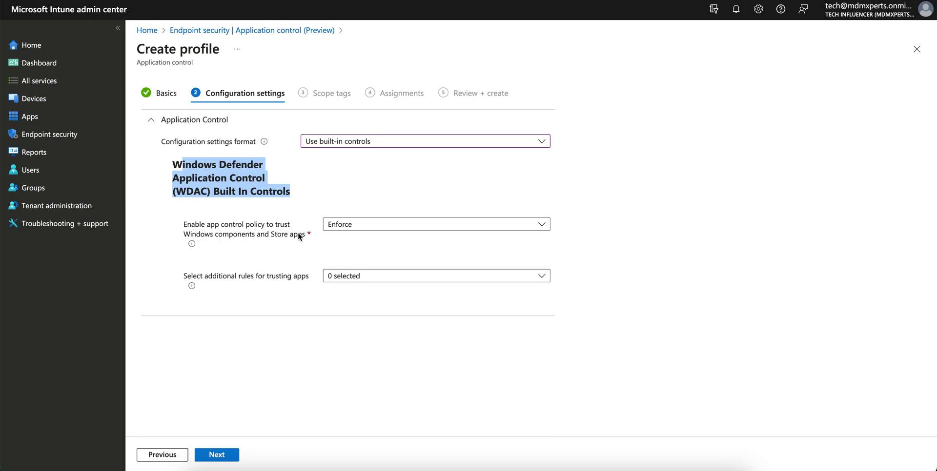
click(389, 226)
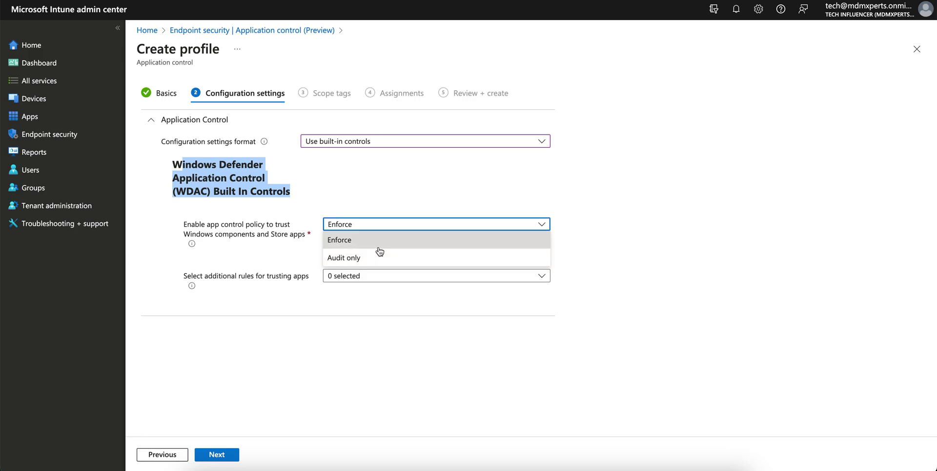
- Keep Enforce mode and make managed installers the only additional trust rule
click(382, 240)
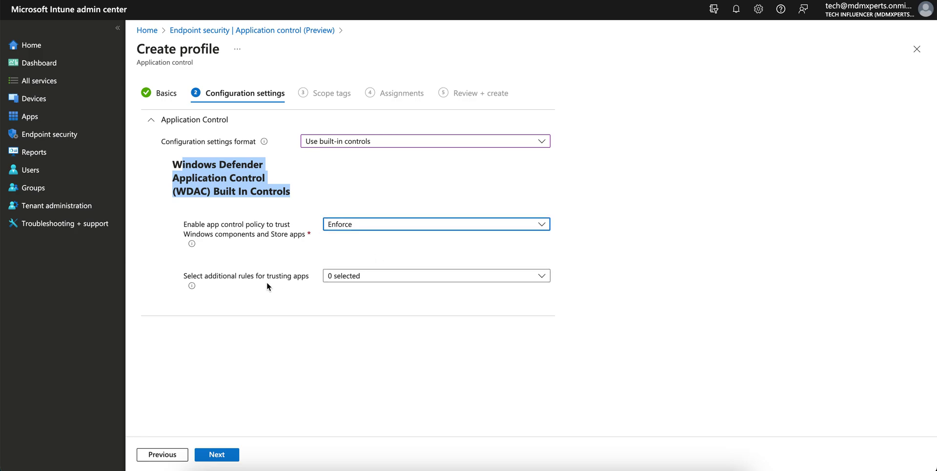
click(345, 276)
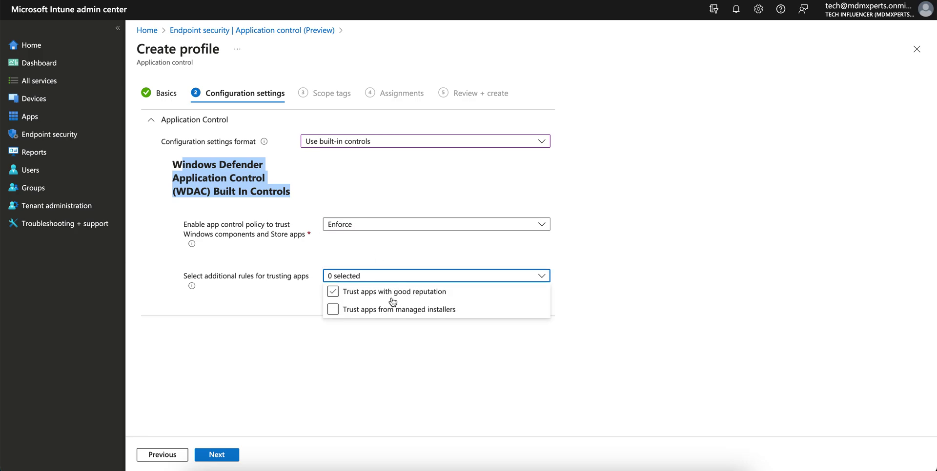
click(424, 296)
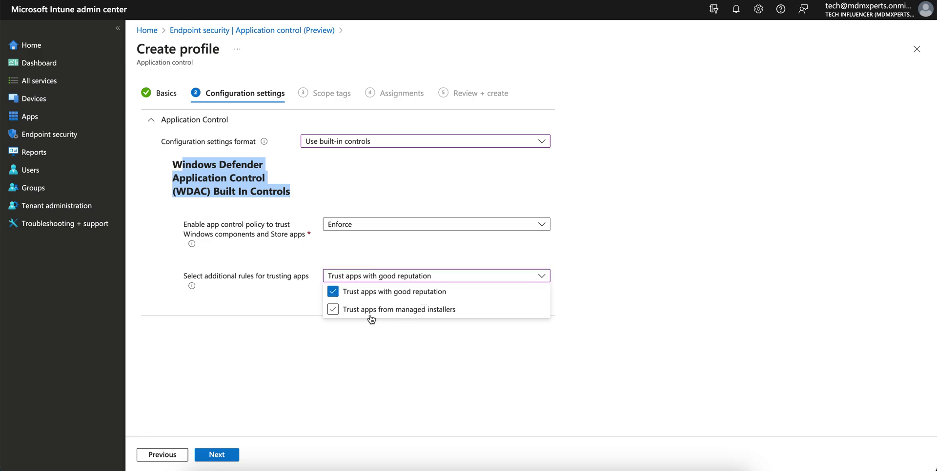
click(428, 316)
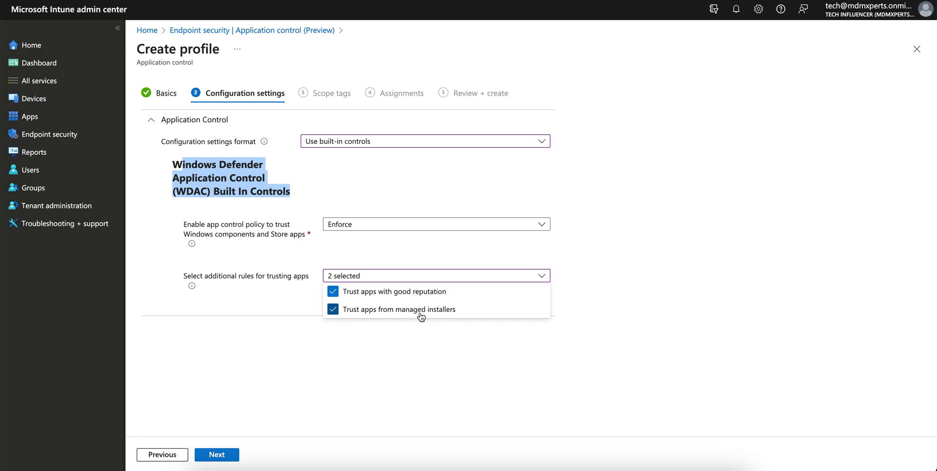
click(333, 292)
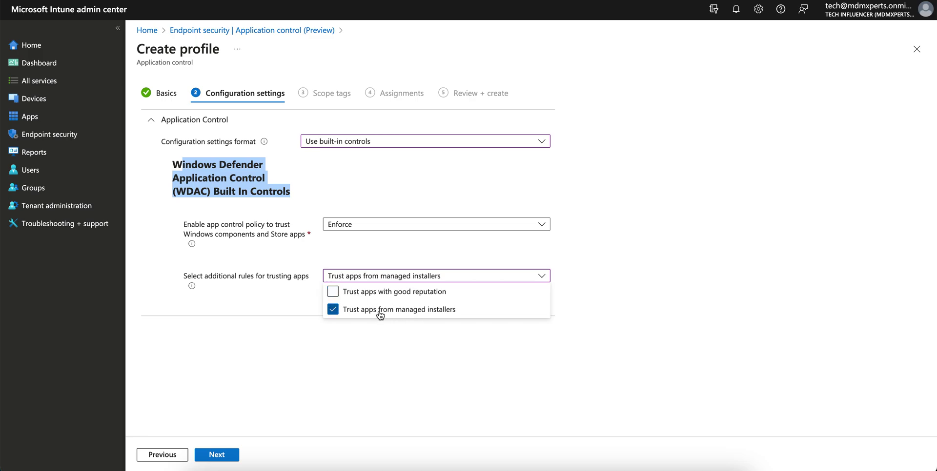
- Assign the App Control policy to all devices and create it
click(212, 459)
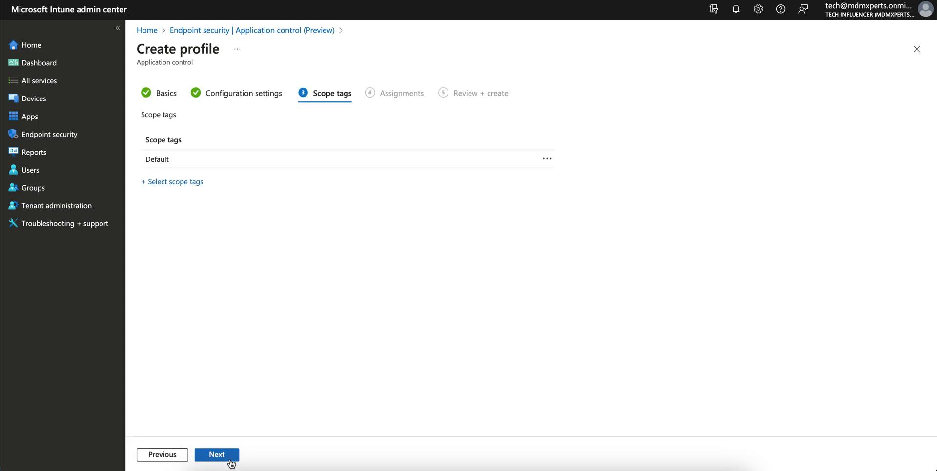
click(229, 461)
click(296, 142)
click(227, 454)
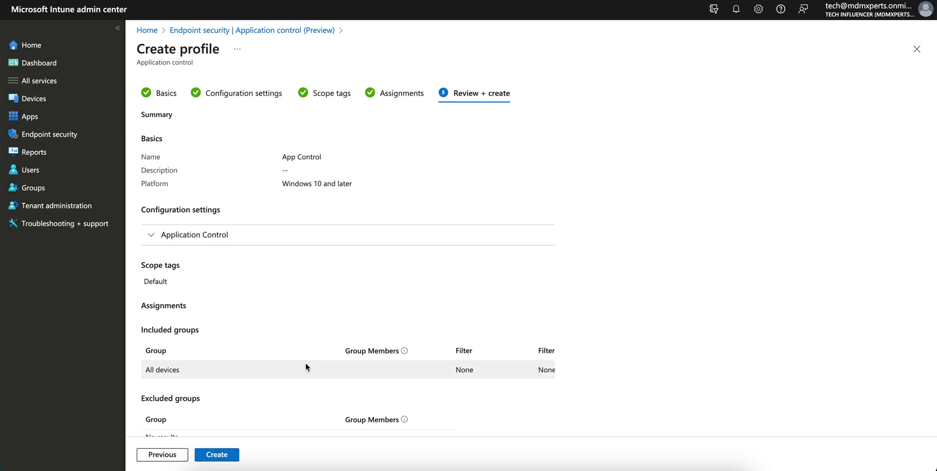
click(229, 455)
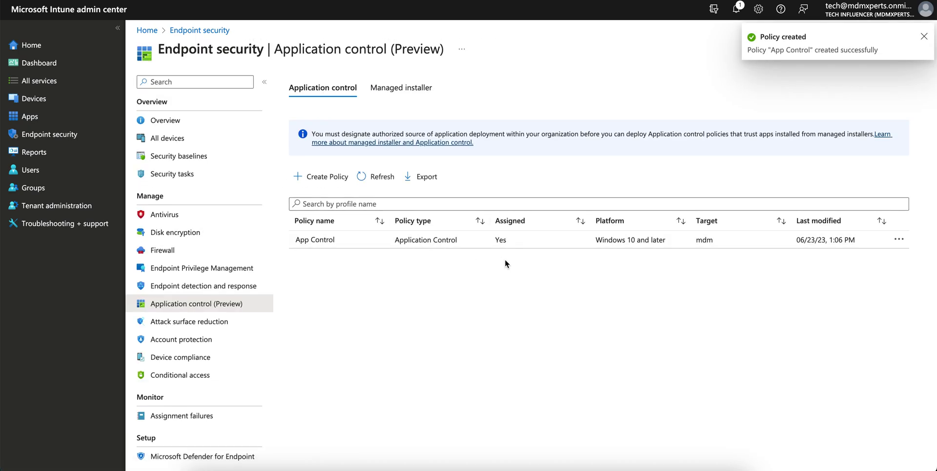
- View the Managed installer policies and read the Intune Management Extension note
click(415, 96)
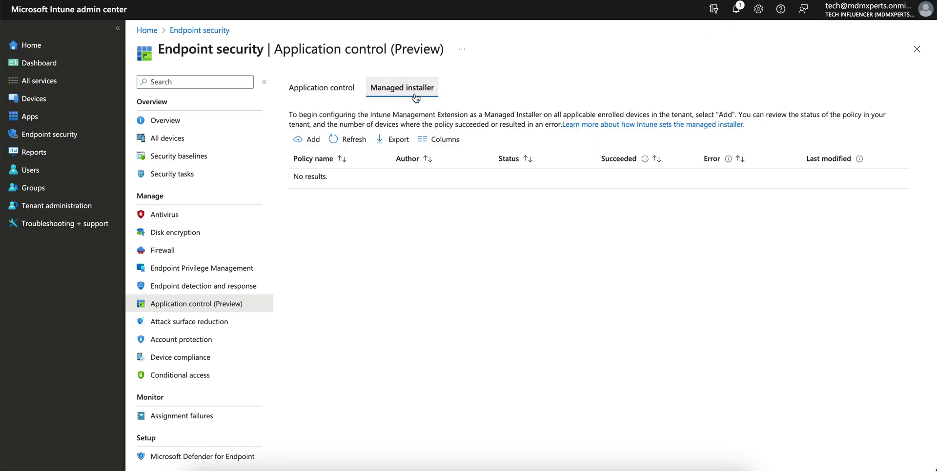
drag(312, 115, 472, 118)
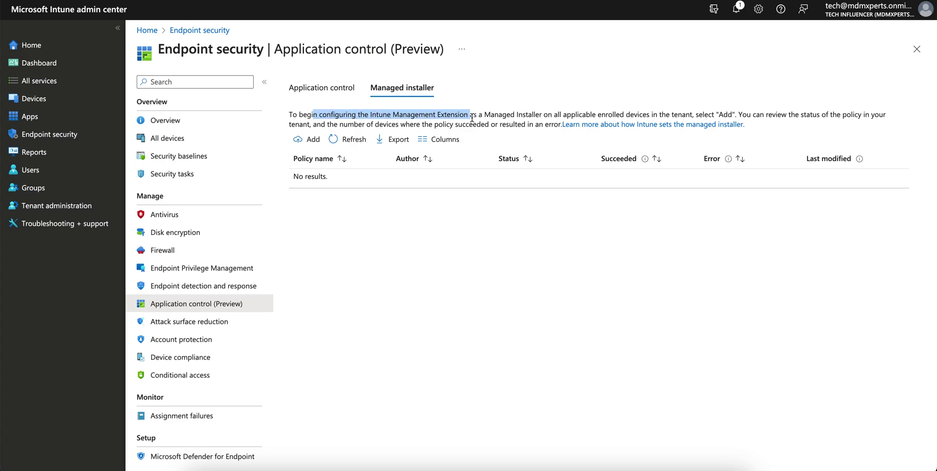
click(571, 104)
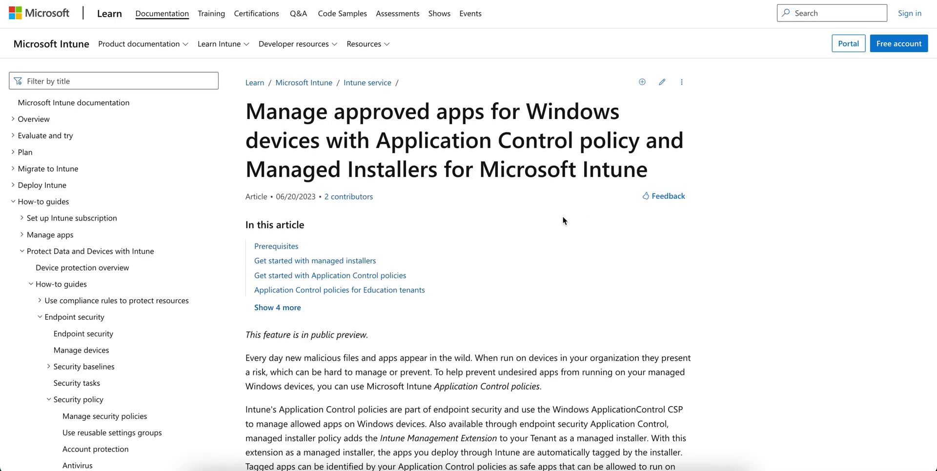
scroll(563, 216, down, 4)
scroll(563, 219, down, 2)
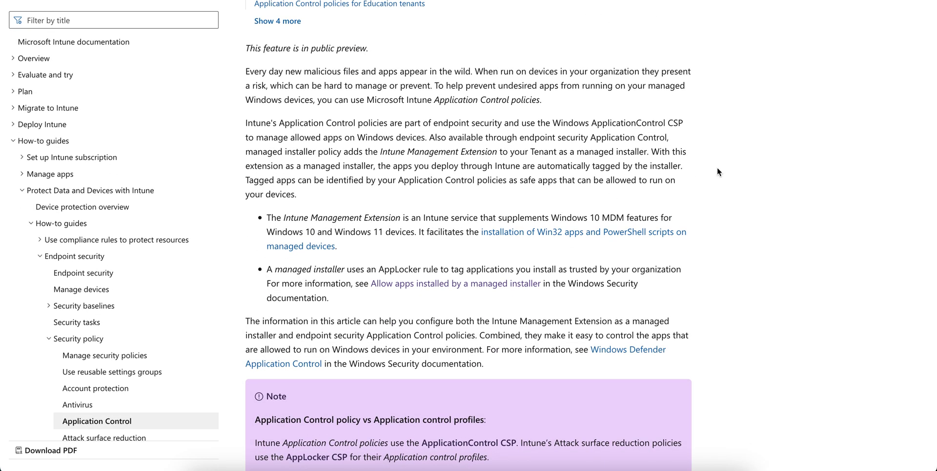
drag(251, 48, 418, 53)
click(368, 59)
drag(254, 71, 376, 71)
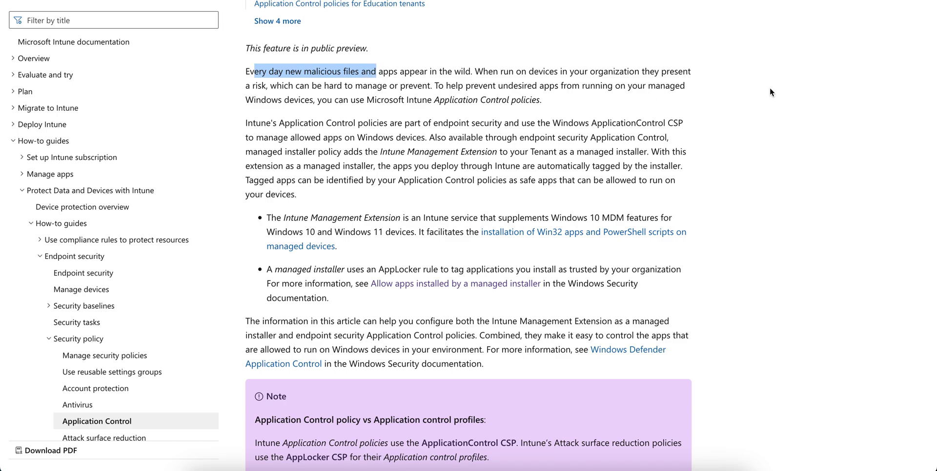
drag(474, 72, 426, 73)
drag(493, 71, 614, 69)
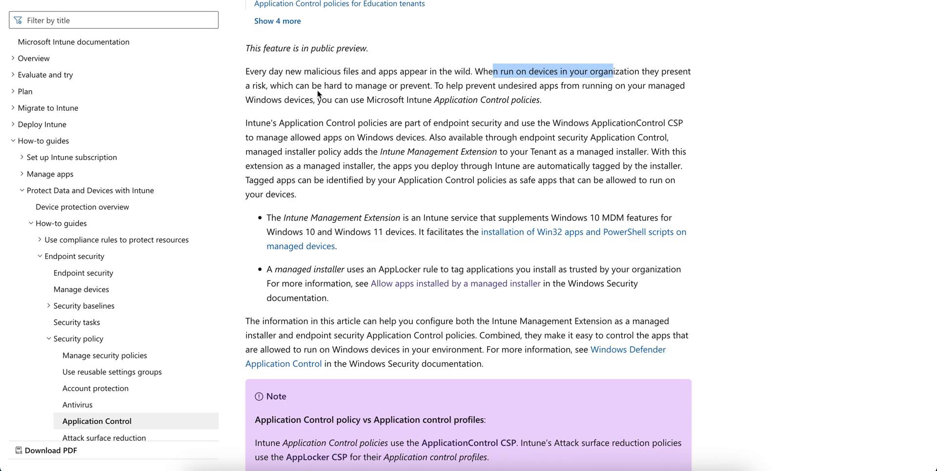
mouse_move(277, 86)
mouse_down()
mouse_move(384, 97)
mouse_move(432, 85)
mouse_move(321, 87)
mouse_up()
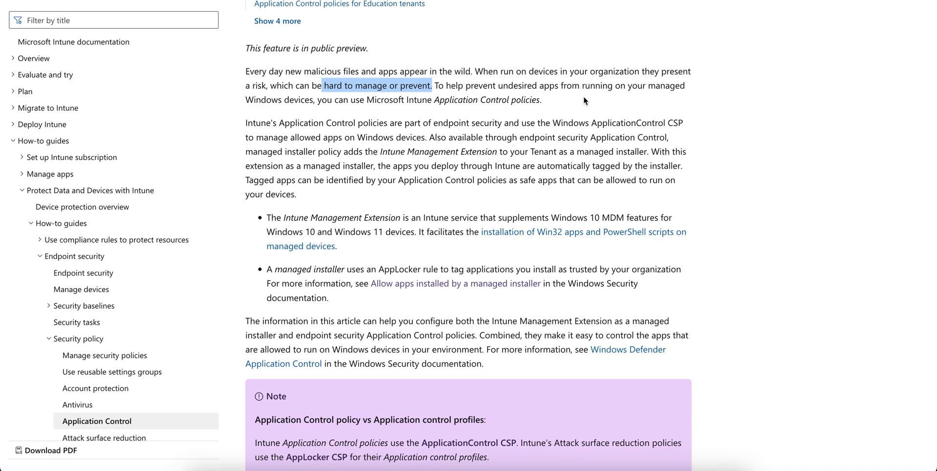
drag(566, 86, 675, 100)
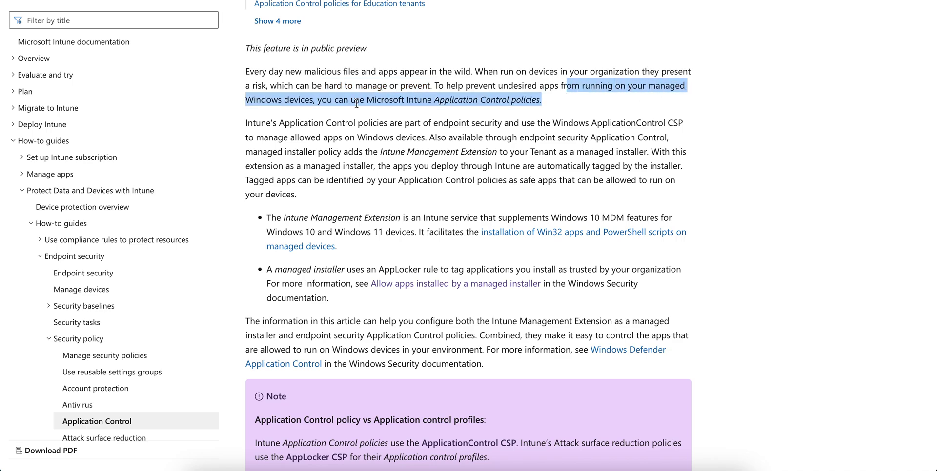
click(338, 102)
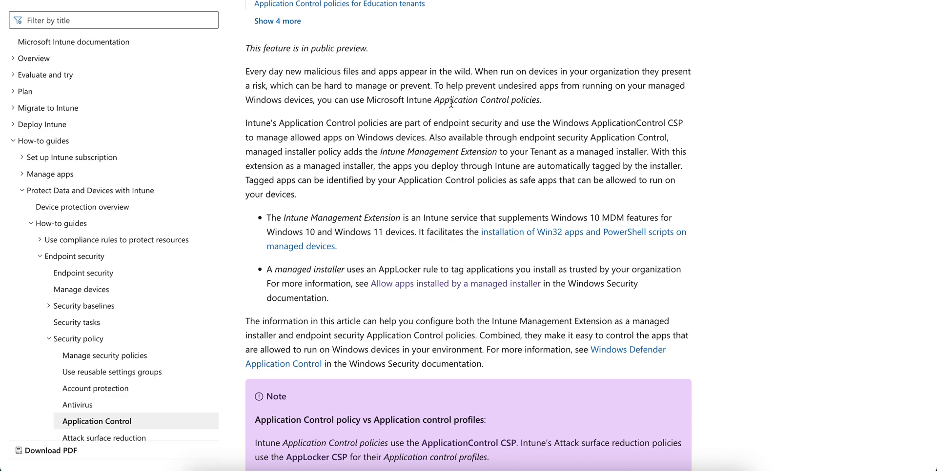
drag(543, 100, 318, 101)
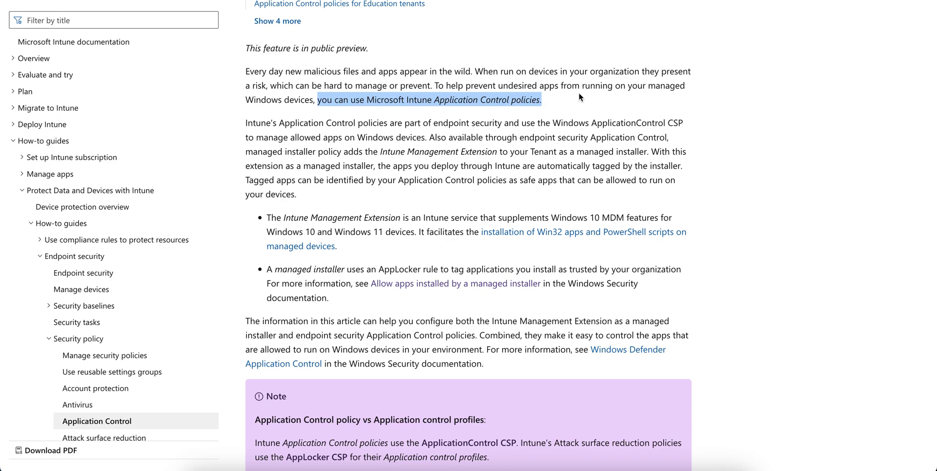
scroll(579, 93, down, 1)
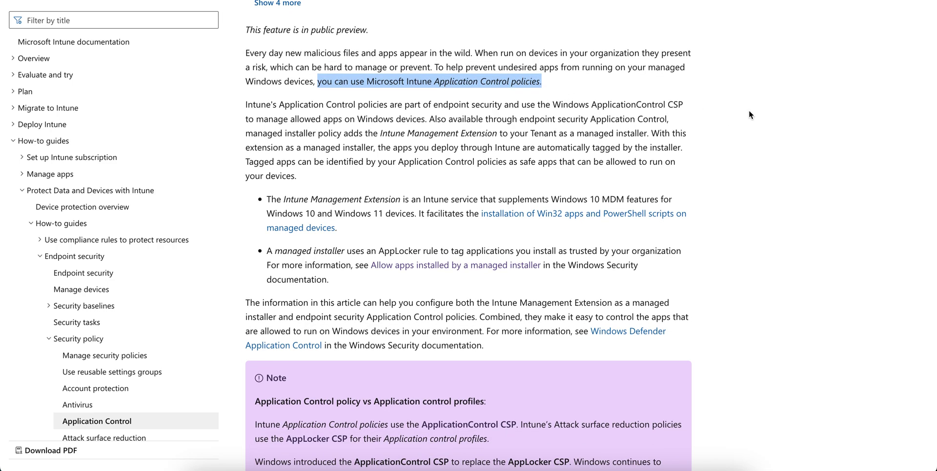
drag(277, 105, 682, 113)
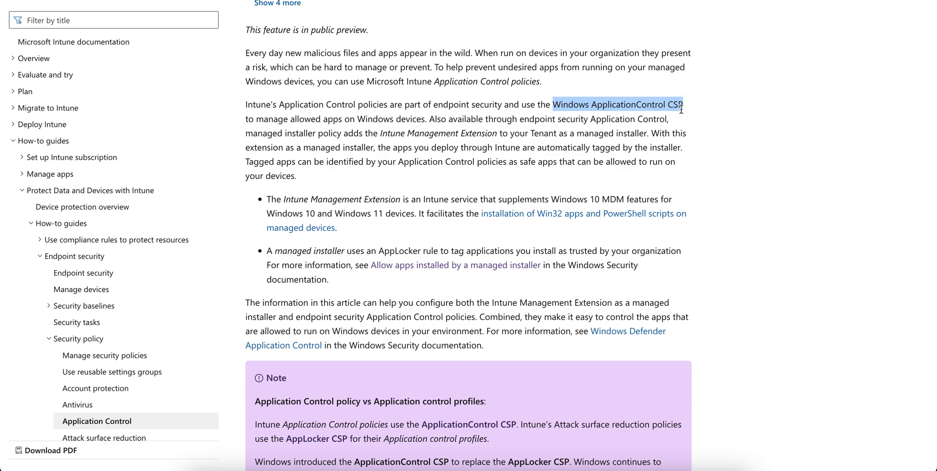
mouse_move(257, 119)
mouse_down()
mouse_move(391, 119)
mouse_move(321, 122)
mouse_up()
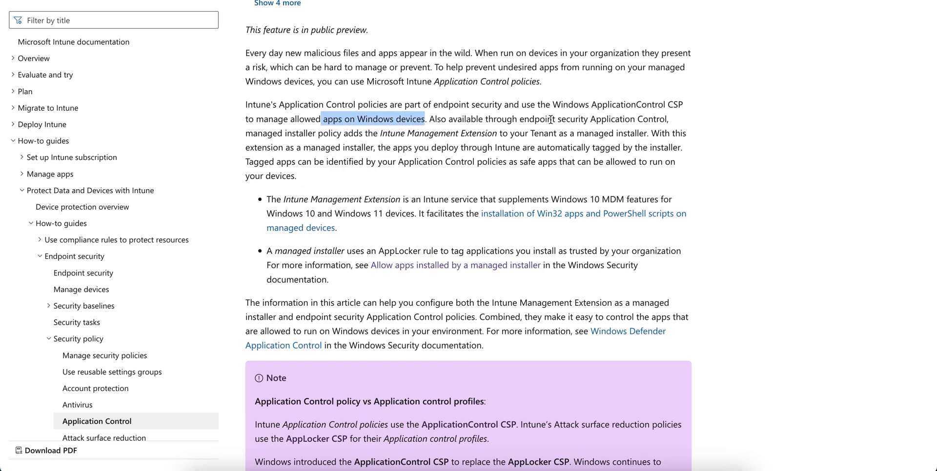
drag(518, 120, 671, 122)
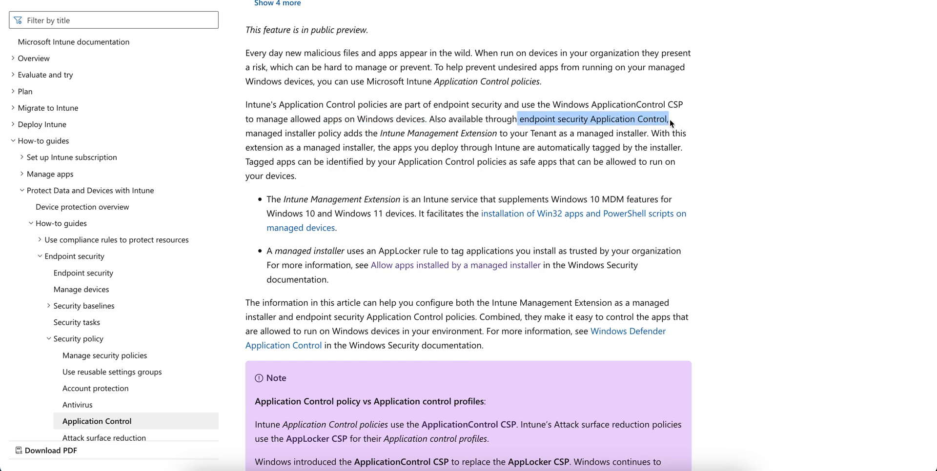
scroll(545, 160, down, 2)
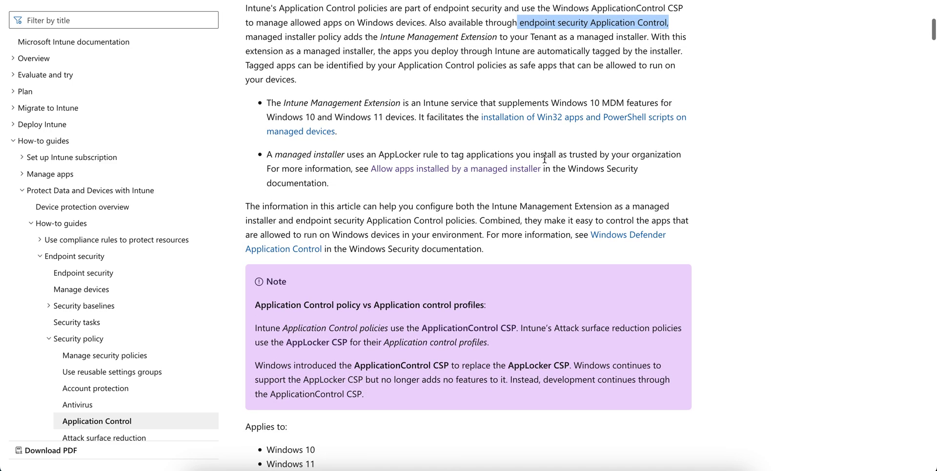
scroll(544, 159, down, 1)
scroll(544, 159, down, 2)
scroll(545, 159, down, 3)
scroll(545, 160, down, 2)
drag(303, 196, 431, 204)
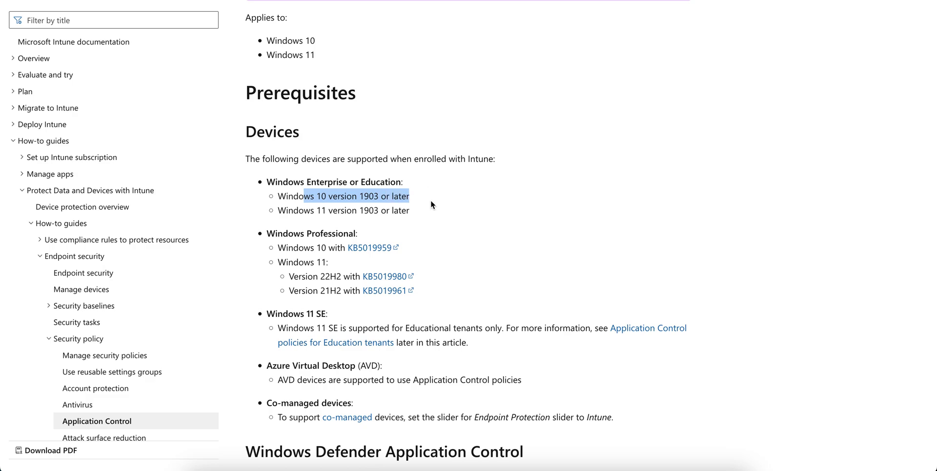
scroll(431, 204, down, 1)
drag(335, 146, 424, 146)
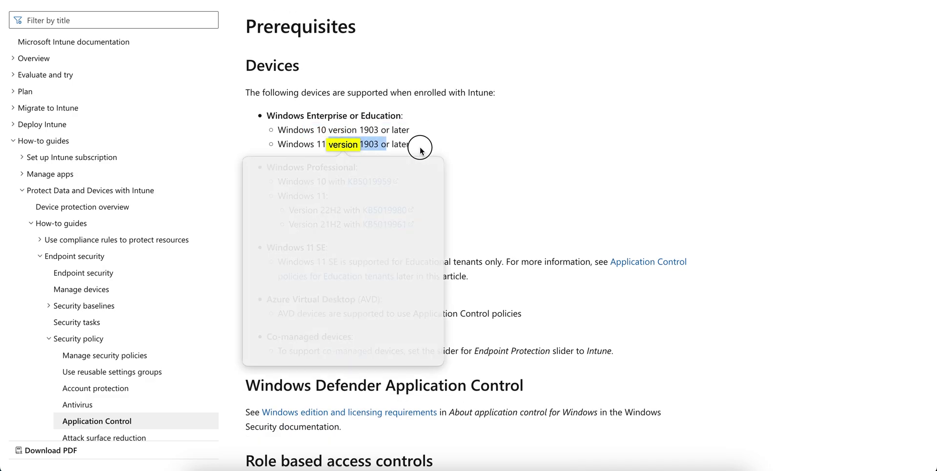
click(449, 148)
scroll(449, 151, down, 3)
scroll(423, 296, down, 3)
scroll(551, 230, down, 1)
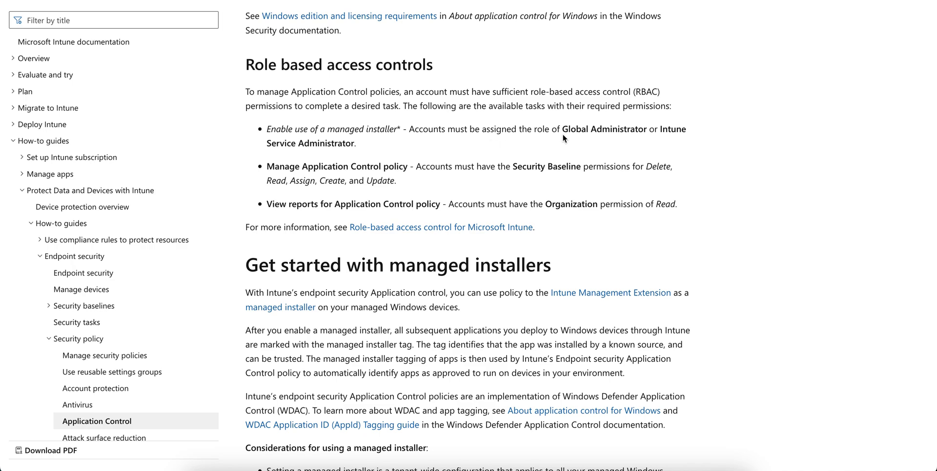
drag(563, 135, 646, 131)
mouse_move(379, 147)
mouse_down()
mouse_move(278, 138)
mouse_move(267, 129)
mouse_up()
click(372, 136)
- Read the managed installers section on enabling, deploying and tagging apps
scroll(519, 155, down, 5)
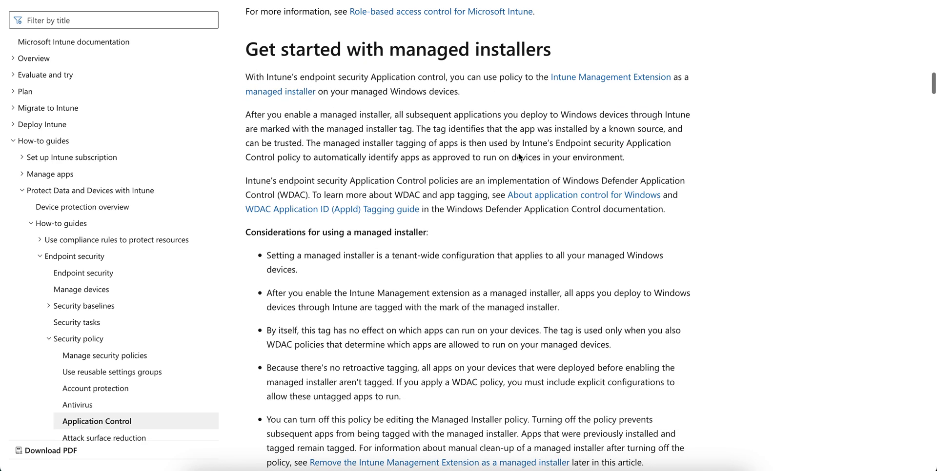
drag(361, 43, 522, 43)
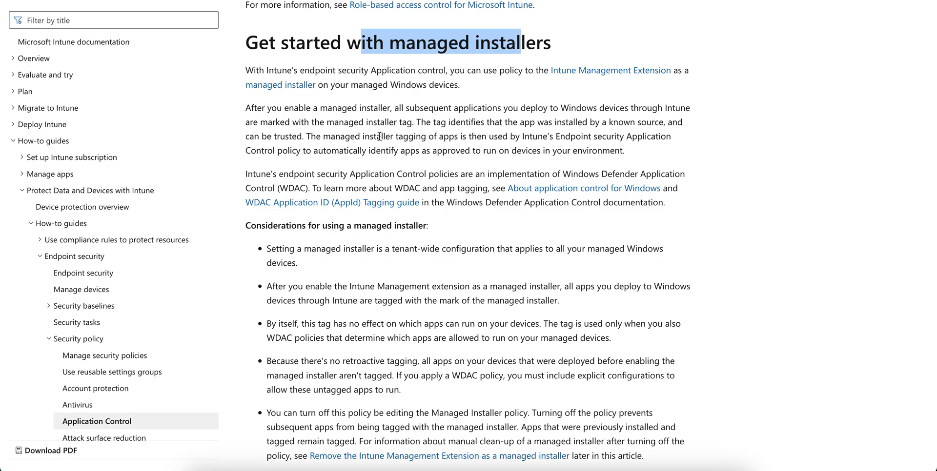
drag(307, 108, 420, 108)
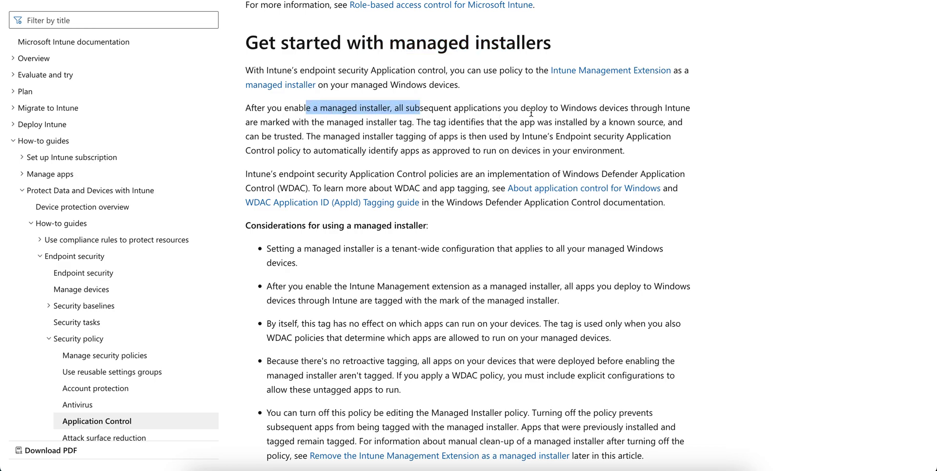
drag(518, 107, 620, 109)
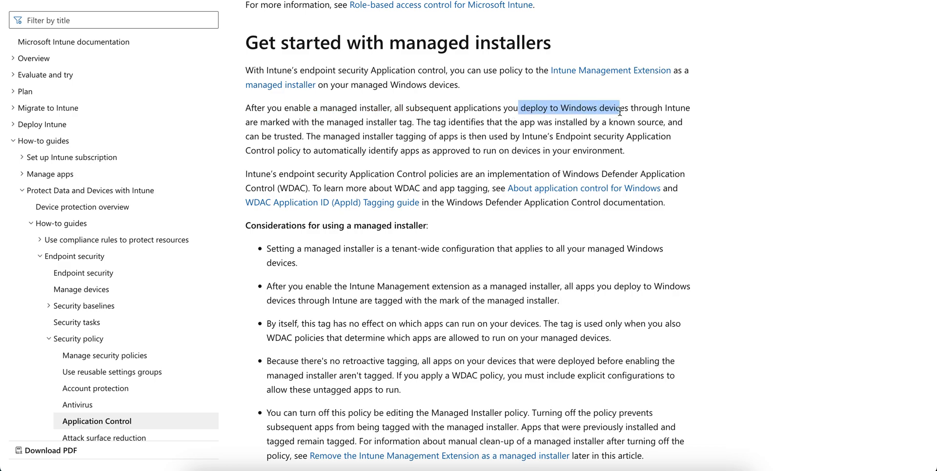
drag(261, 122, 419, 123)
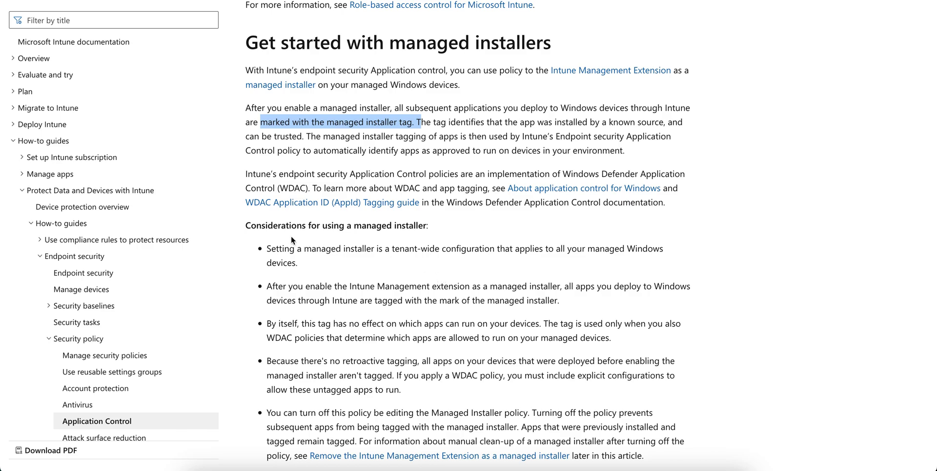
drag(291, 239, 463, 227)
scroll(464, 227, down, 7)
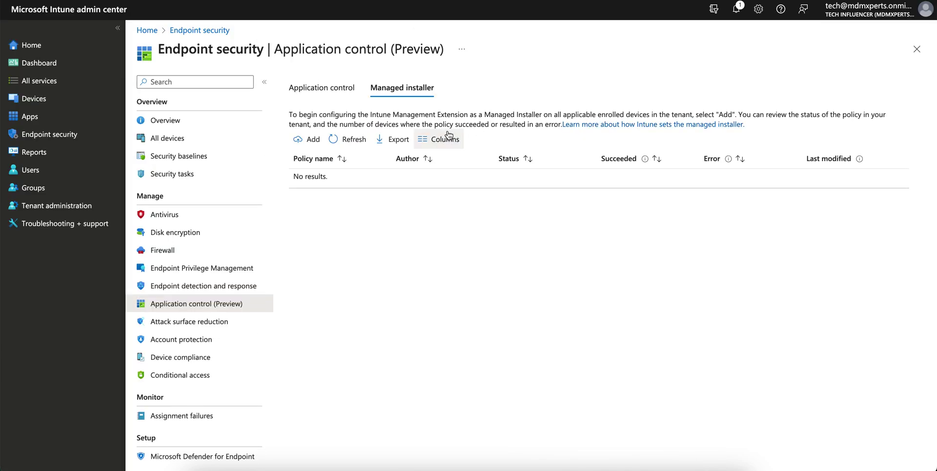
- Add Intune Management Extension as the managed installer, then open the new policy
click(311, 139)
click(717, 204)
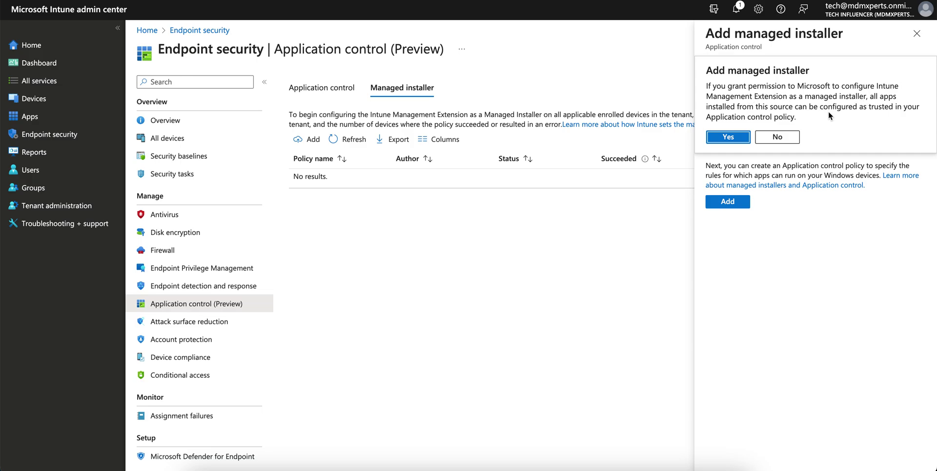
click(736, 137)
click(738, 204)
click(745, 139)
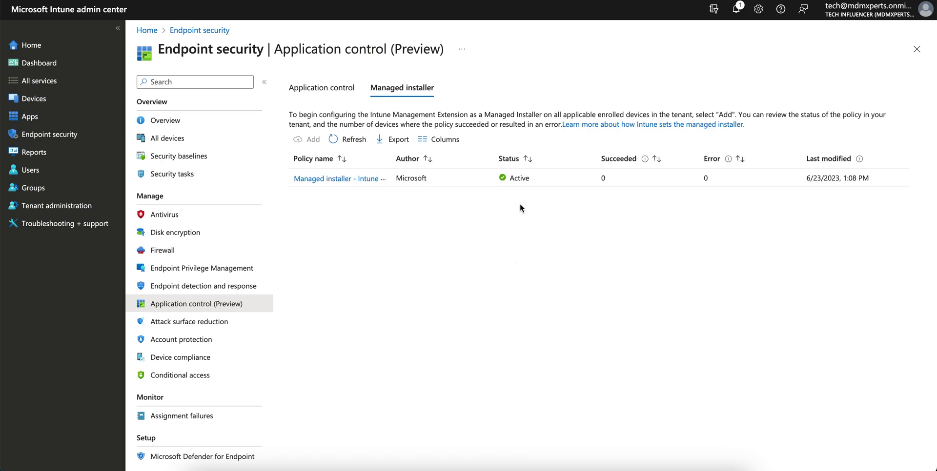
drag(391, 159, 486, 159)
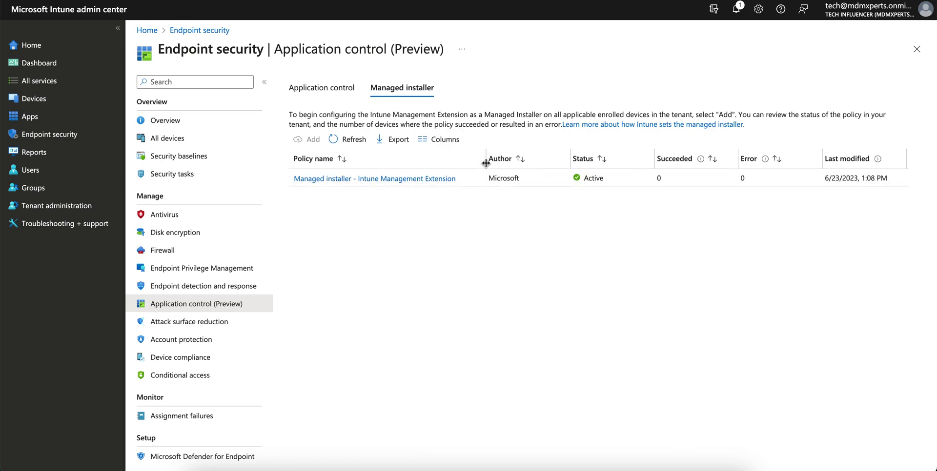
click(374, 181)
- Review the policy's properties, opt-out setting and device status, then refresh the list
click(229, 145)
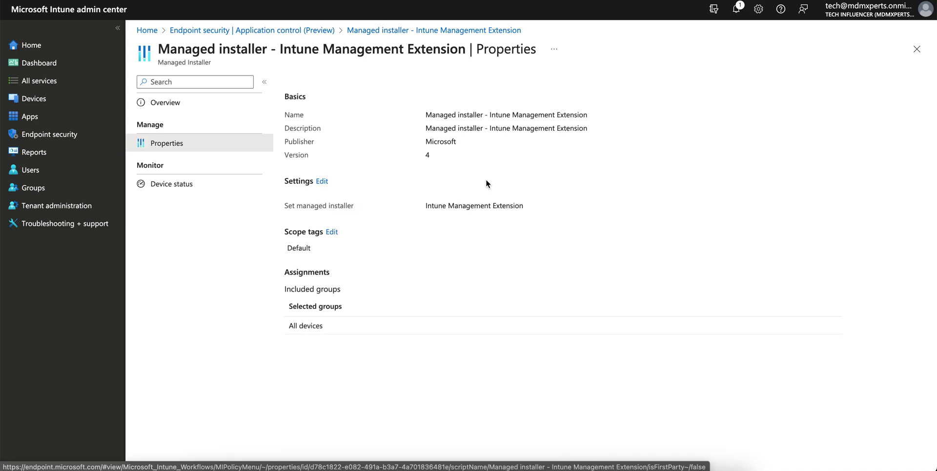
drag(434, 206, 531, 210)
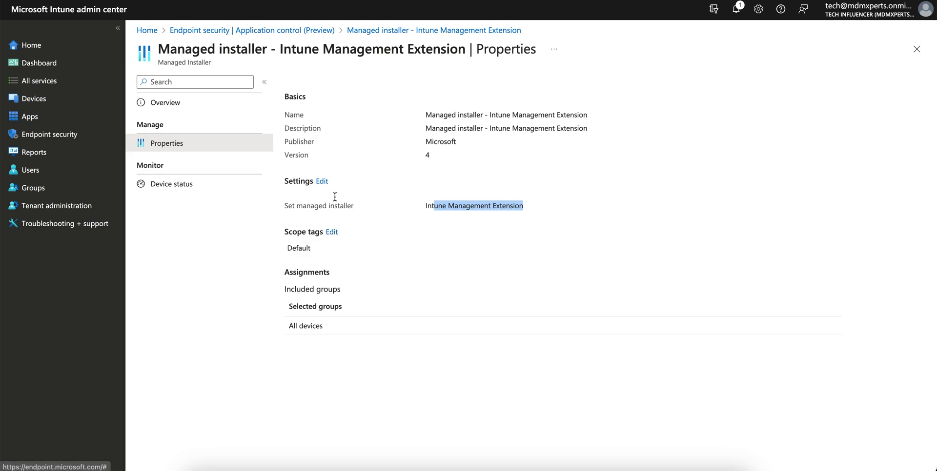
click(323, 182)
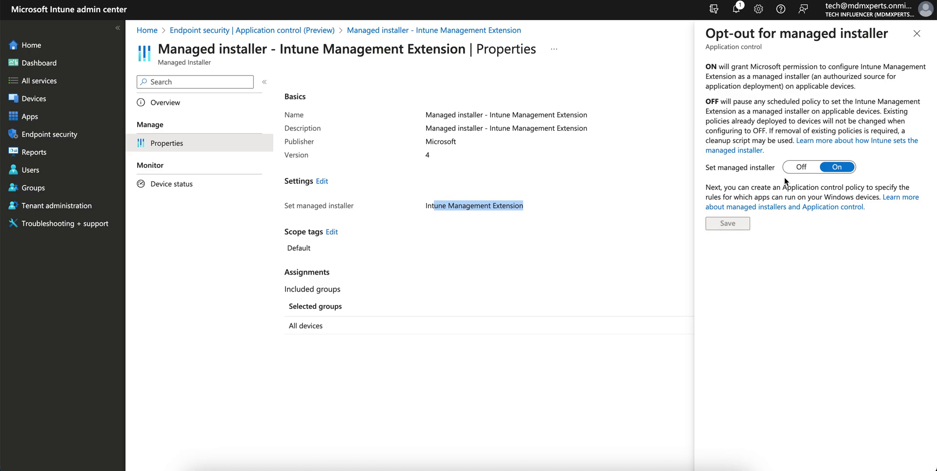
click(916, 33)
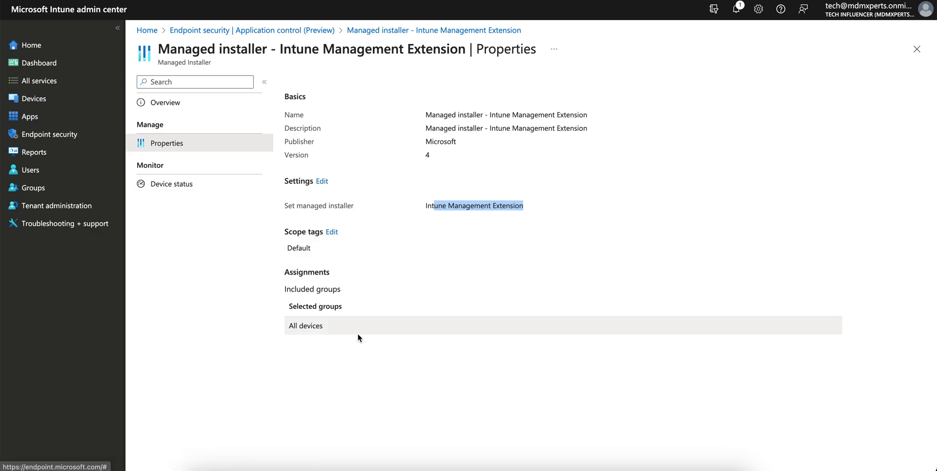
click(193, 187)
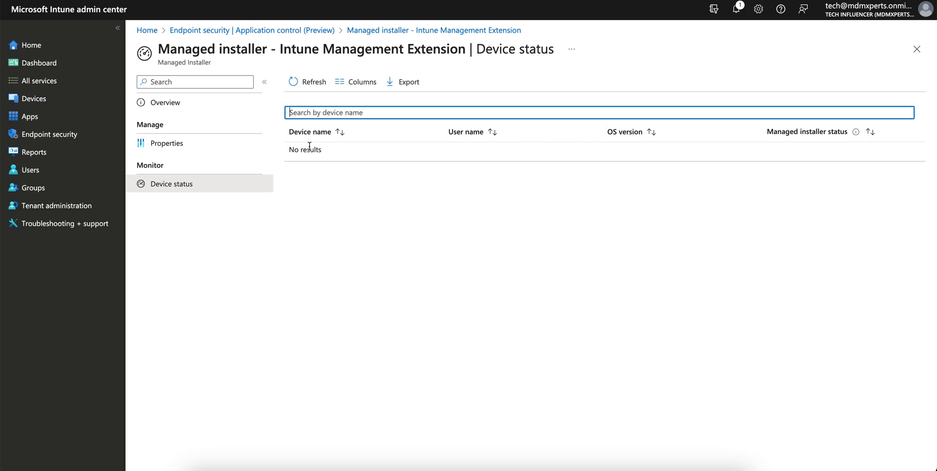
click(323, 29)
click(352, 140)
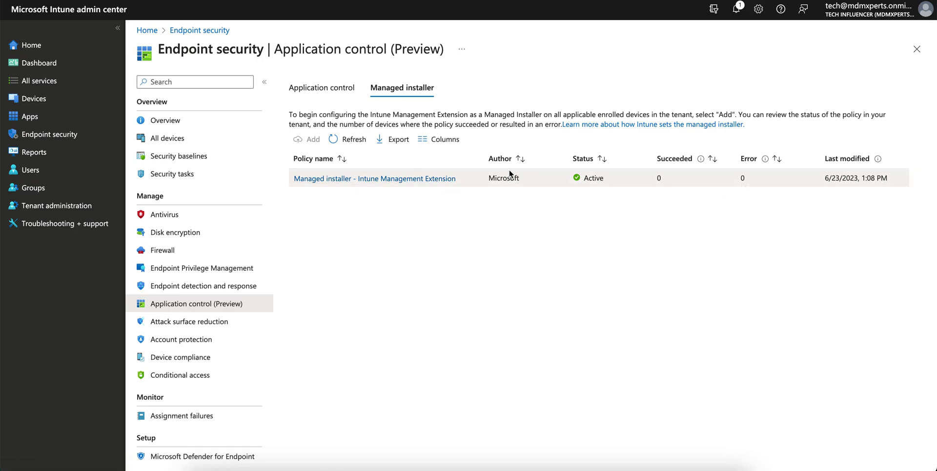
- Check the Application control and Managed installer policy lists
click(323, 90)
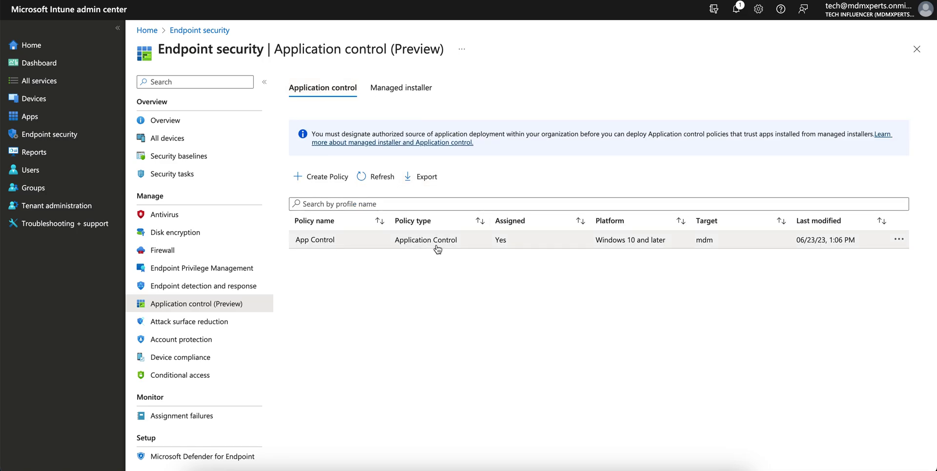
click(400, 89)
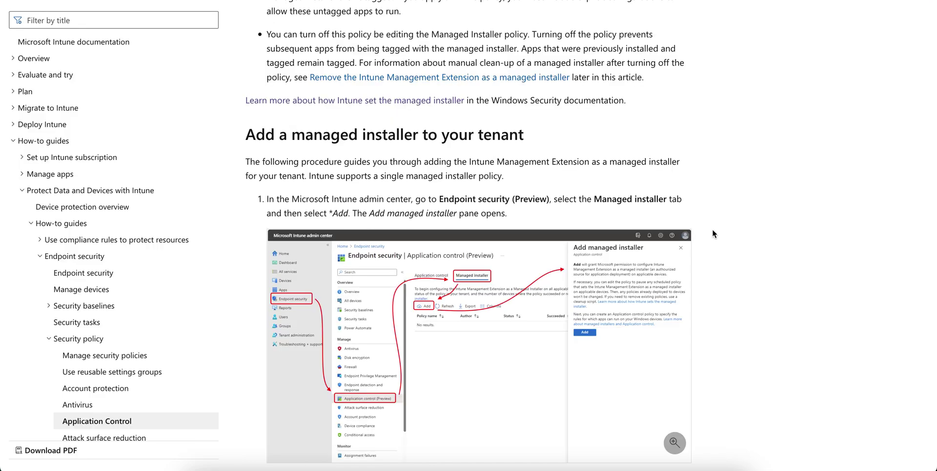
- Scroll to the sections on turning off the managed installer and removing AppLocker policies
scroll(712, 230, down, 15)
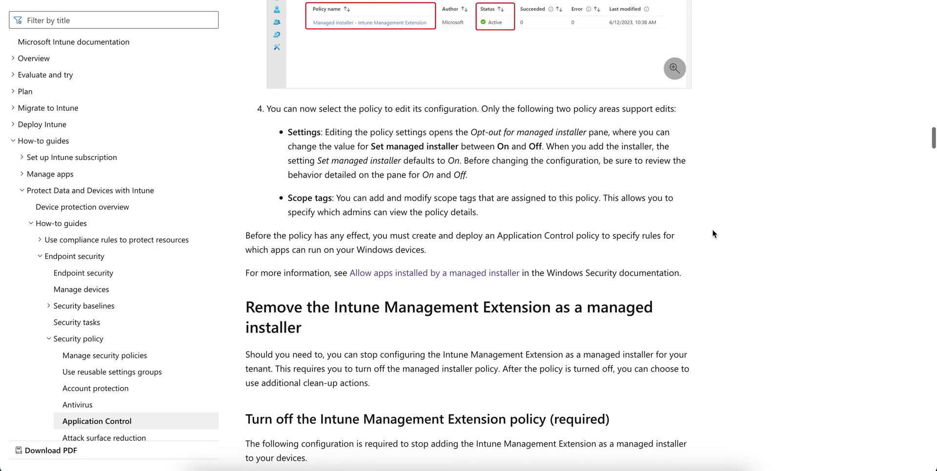
scroll(712, 230, down, 4)
scroll(713, 233, down, 1)
scroll(712, 234, down, 2)
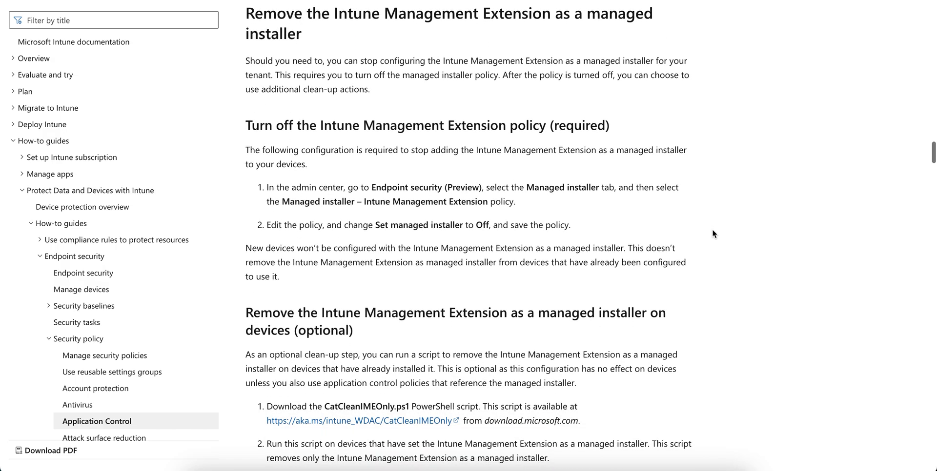
drag(412, 125, 585, 125)
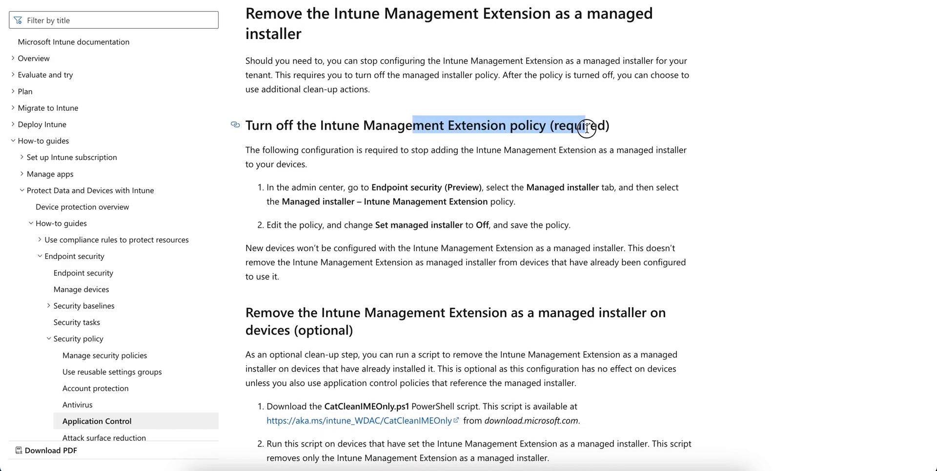
scroll(657, 233, down, 2)
scroll(657, 232, down, 2)
scroll(657, 233, down, 1)
scroll(657, 234, down, 2)
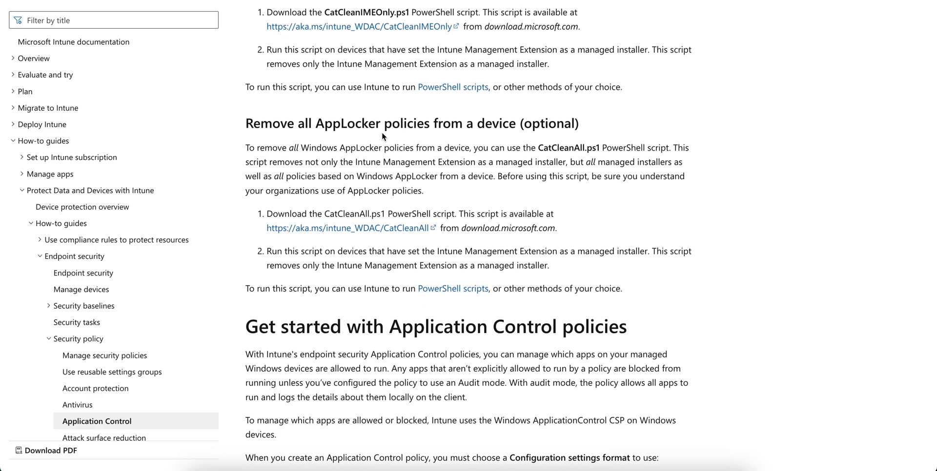
drag(324, 121, 446, 118)
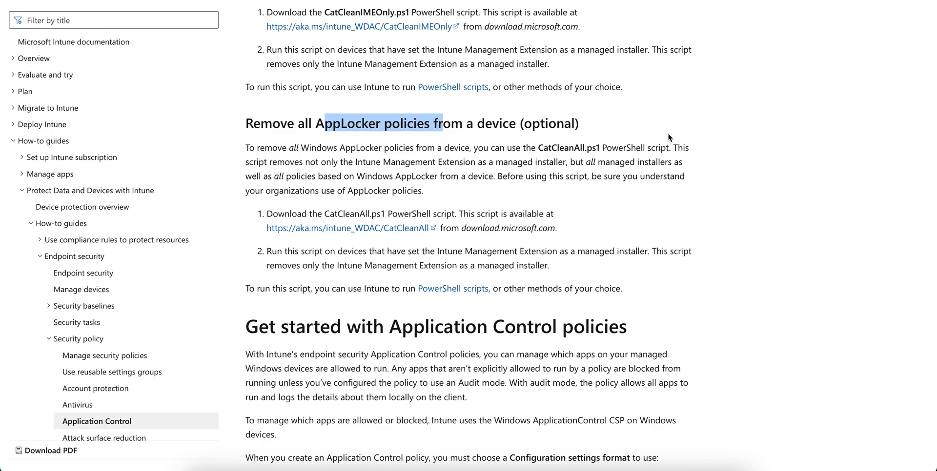
scroll(668, 135, down, 5)
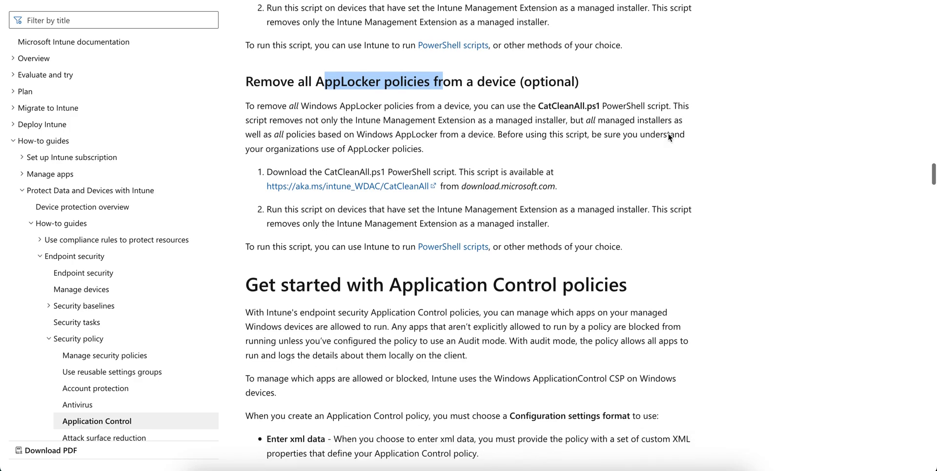
- Scroll through the Create, supplemental policy and Monitor sections to the report options
scroll(668, 134, down, 2)
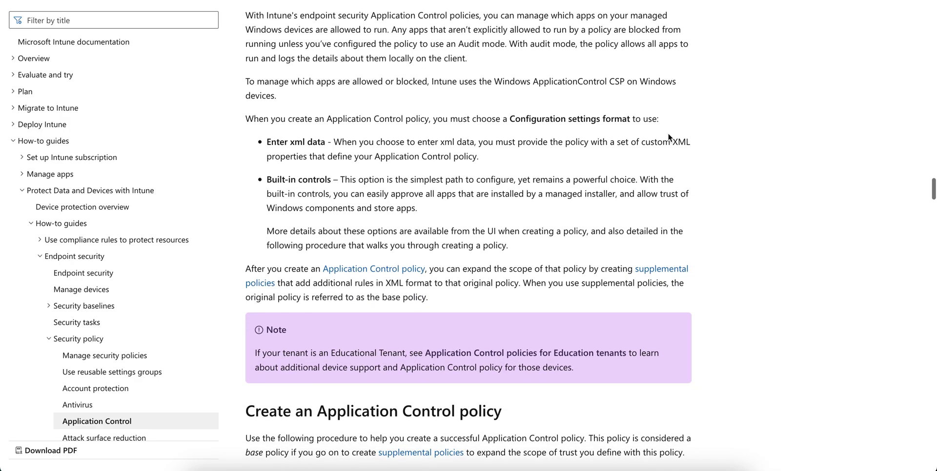
scroll(668, 135, down, 3)
scroll(668, 134, down, 2)
scroll(668, 134, down, 5)
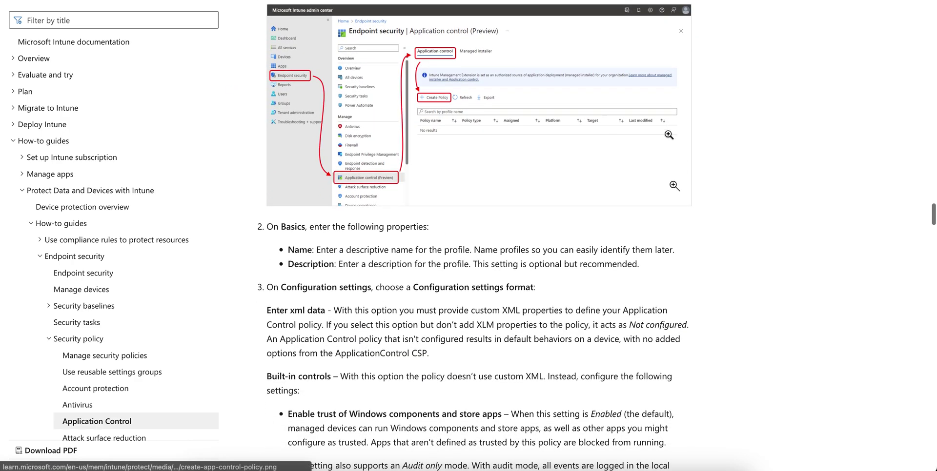
scroll(668, 134, down, 8)
scroll(668, 137, down, 1)
scroll(669, 137, down, 7)
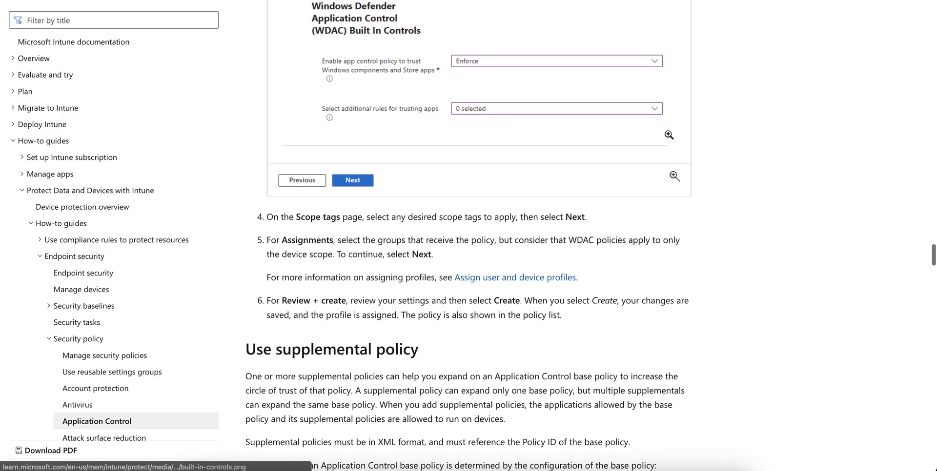
scroll(668, 134, down, 5)
scroll(668, 135, down, 2)
scroll(668, 134, down, 8)
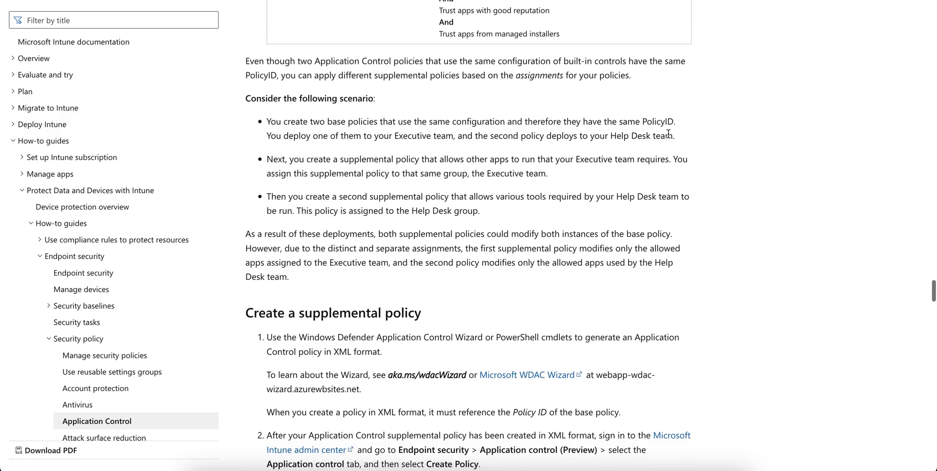
scroll(668, 133, down, 2)
scroll(668, 134, down, 1)
scroll(537, 161, down, 4)
scroll(537, 161, down, 3)
scroll(537, 161, down, 1)
scroll(535, 121, down, 2)
scroll(533, 122, down, 4)
scroll(533, 122, down, 2)
scroll(533, 125, down, 2)
scroll(533, 122, down, 3)
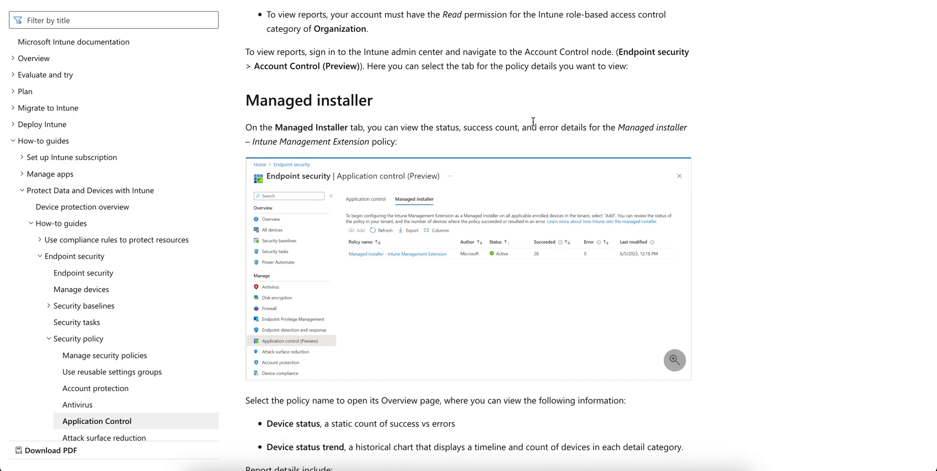
scroll(533, 122, down, 2)
scroll(533, 122, down, 2)
scroll(532, 123, down, 1)
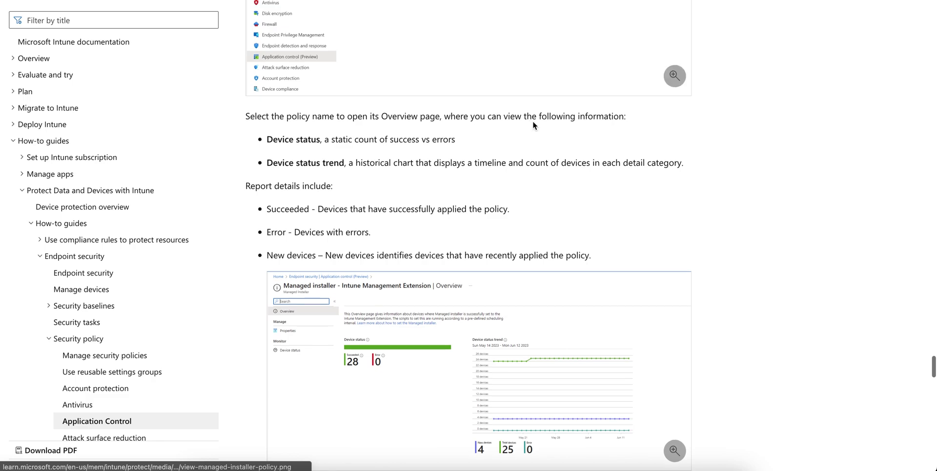
drag(340, 210, 512, 215)
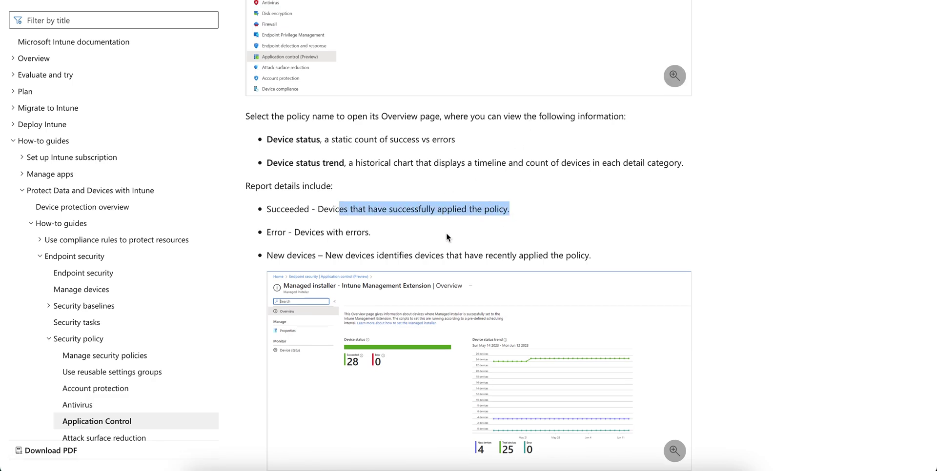
scroll(446, 234, down, 5)
scroll(442, 211, down, 3)
scroll(426, 134, down, 1)
scroll(426, 132, down, 3)
scroll(386, 8, down, 2)
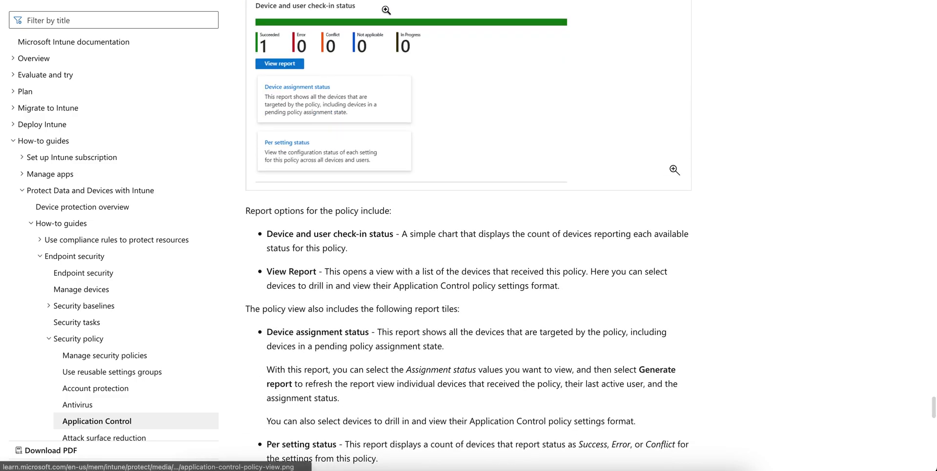